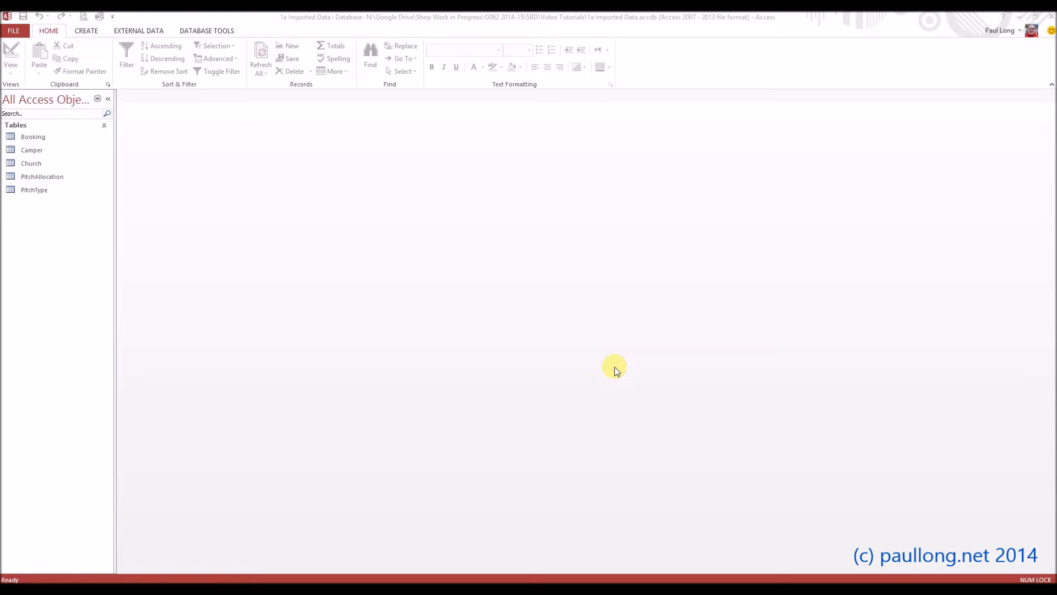
Open the Booking table and examine the ChurchID of the first booking
click(33, 137)
double_click(33, 137)
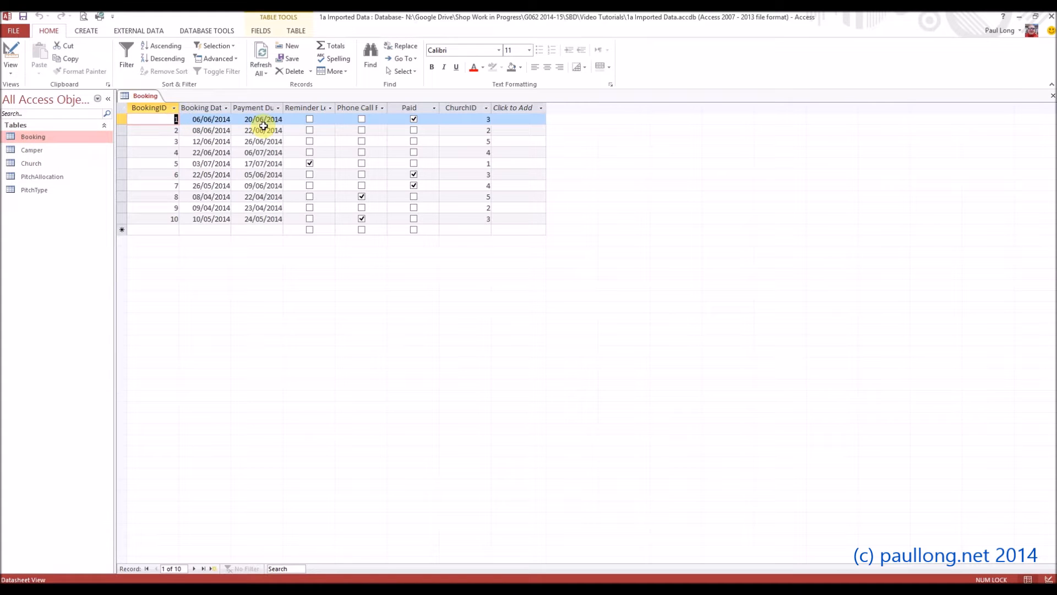
click(473, 108)
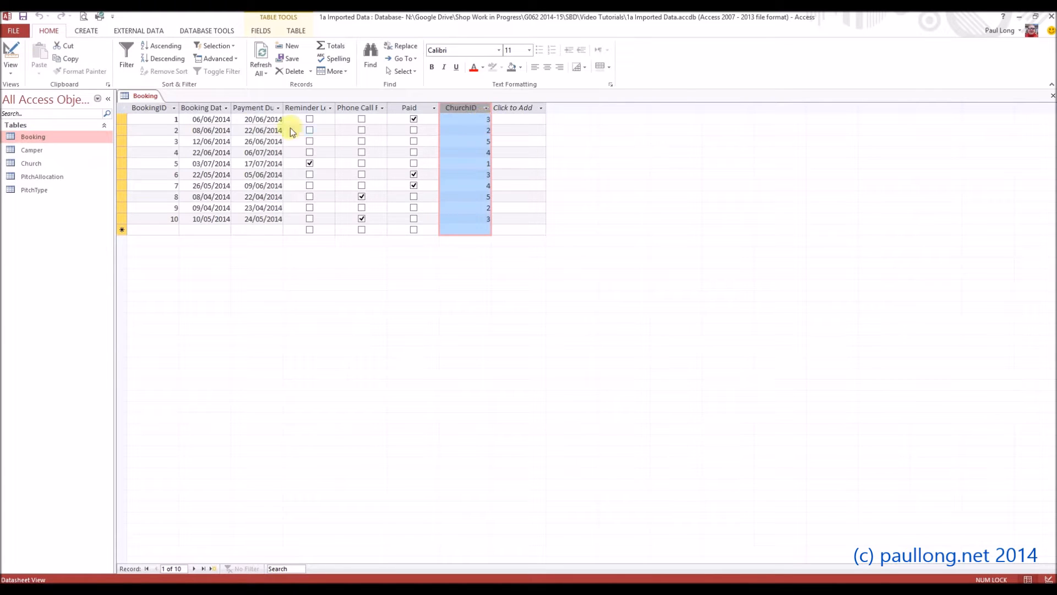
click(175, 119)
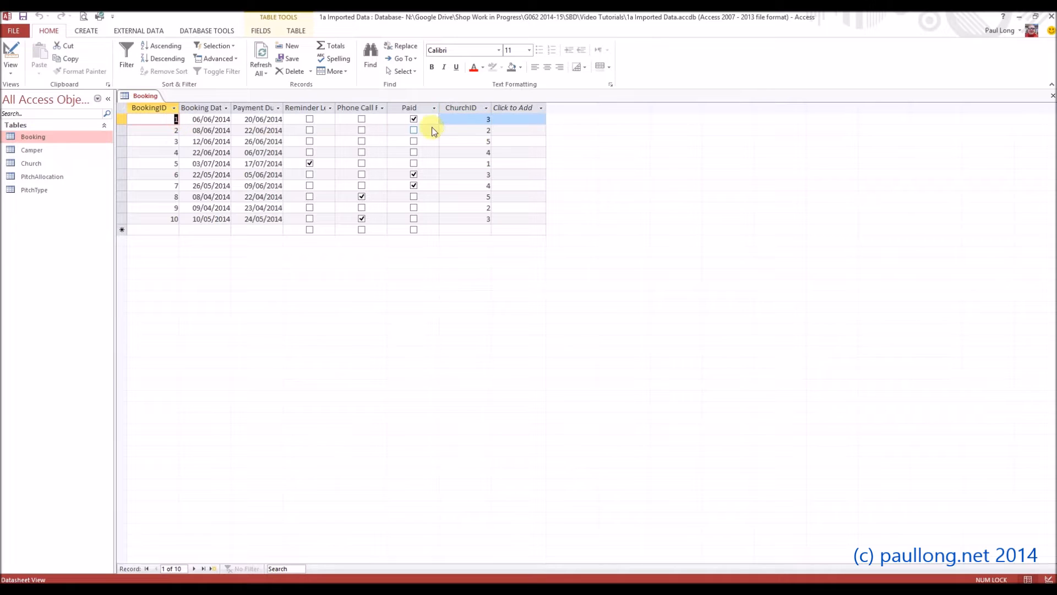
click(488, 119)
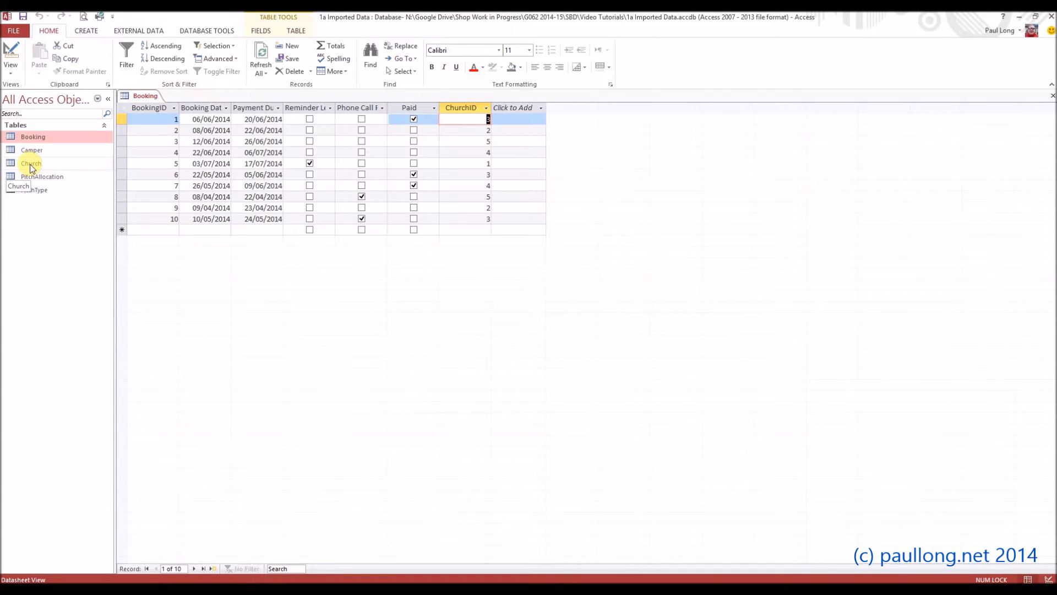
Look up the record with ChurchID 3 in the Church table, and close both open tables
double_click(31, 164)
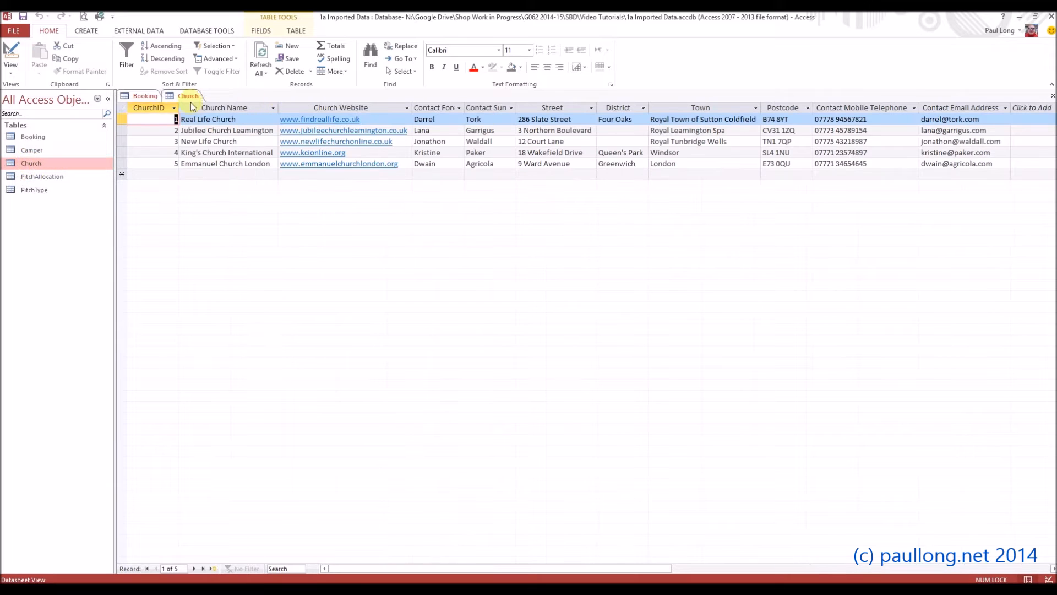
click(174, 141)
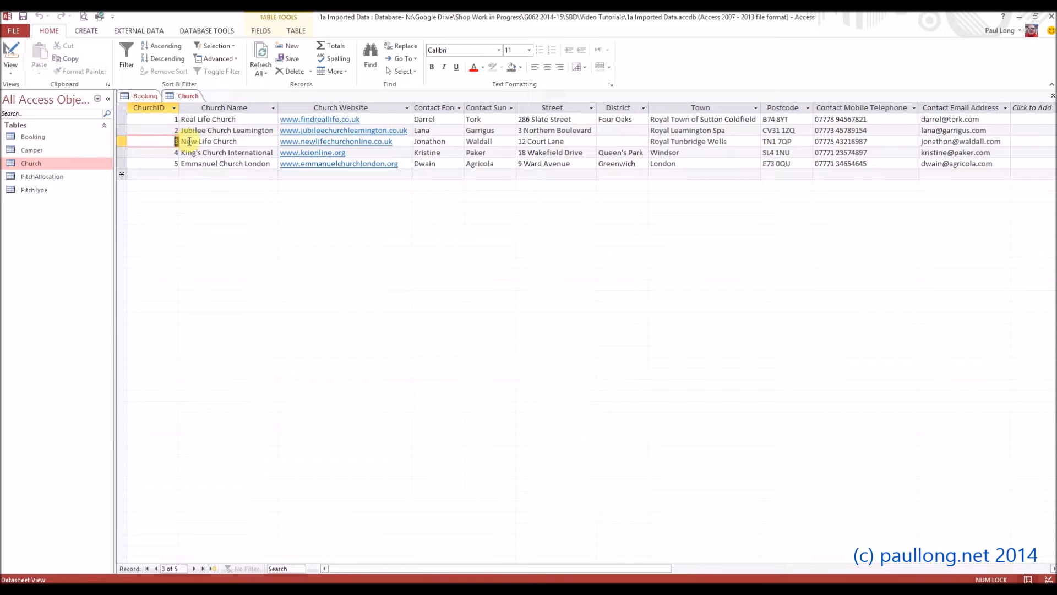
click(258, 141)
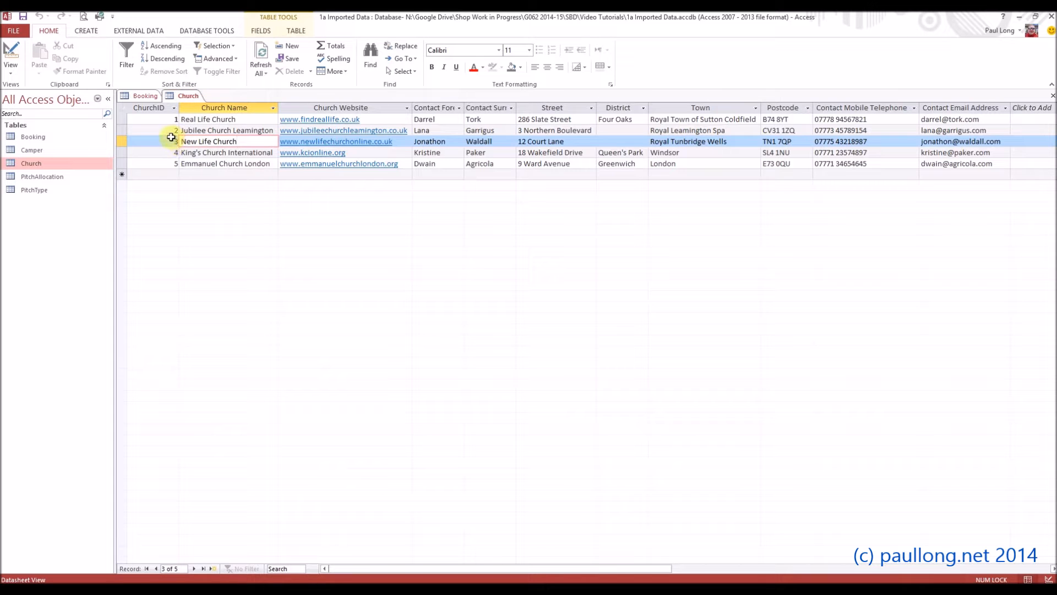
right_click(188, 97)
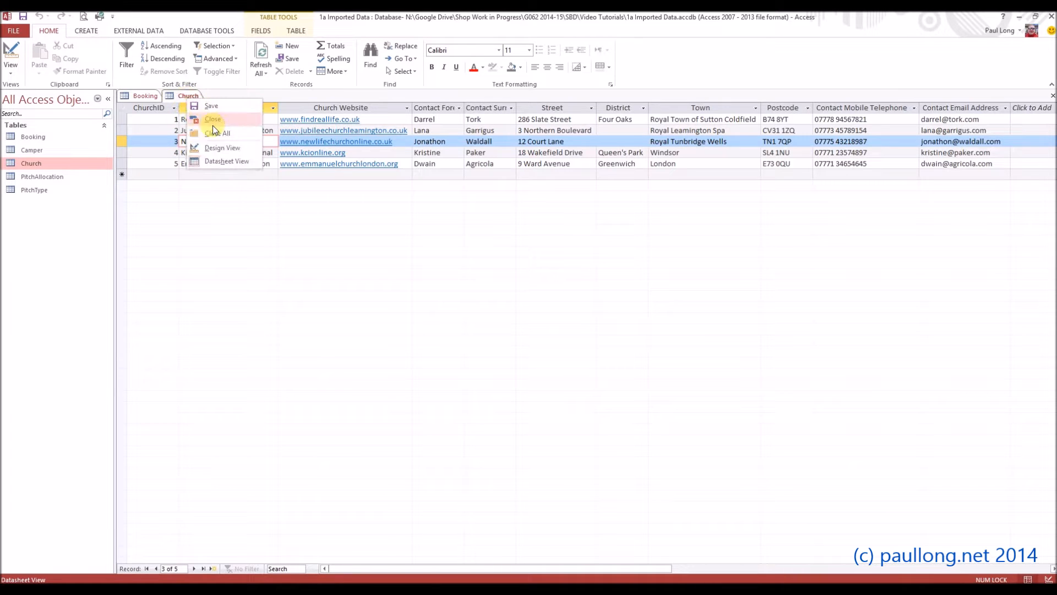
click(213, 121)
right_click(150, 96)
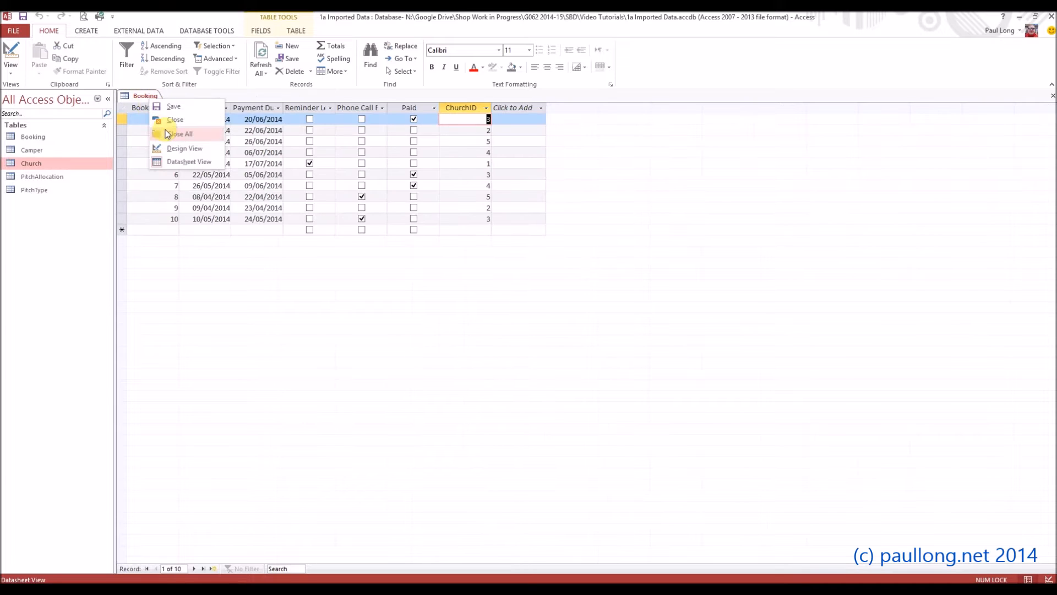
click(172, 120)
Open the relationships layout and add the Booking, Camper, Church, PitchAllocation and PitchType tables
click(208, 30)
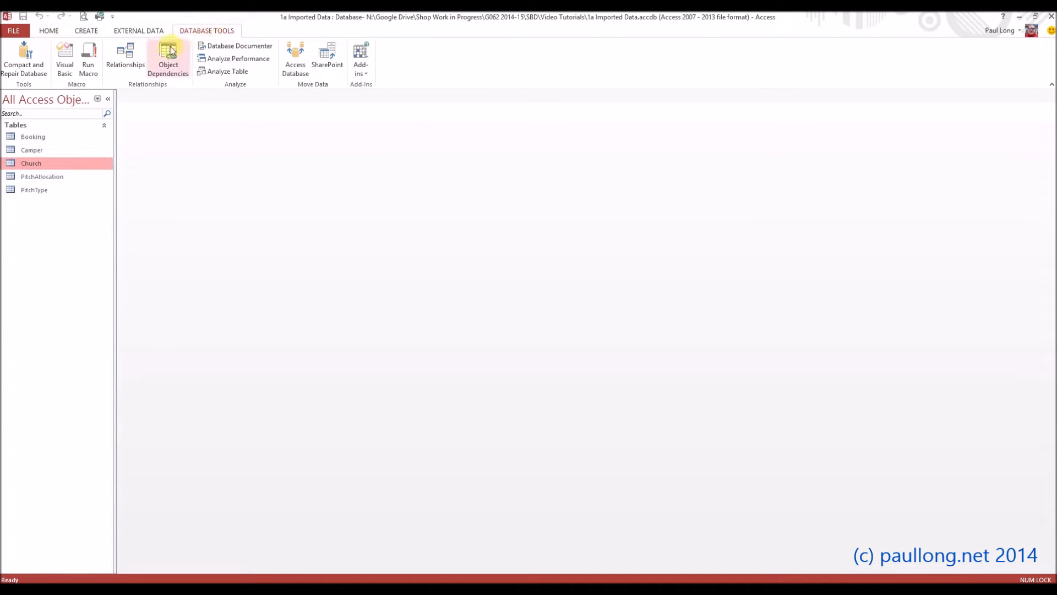
click(134, 59)
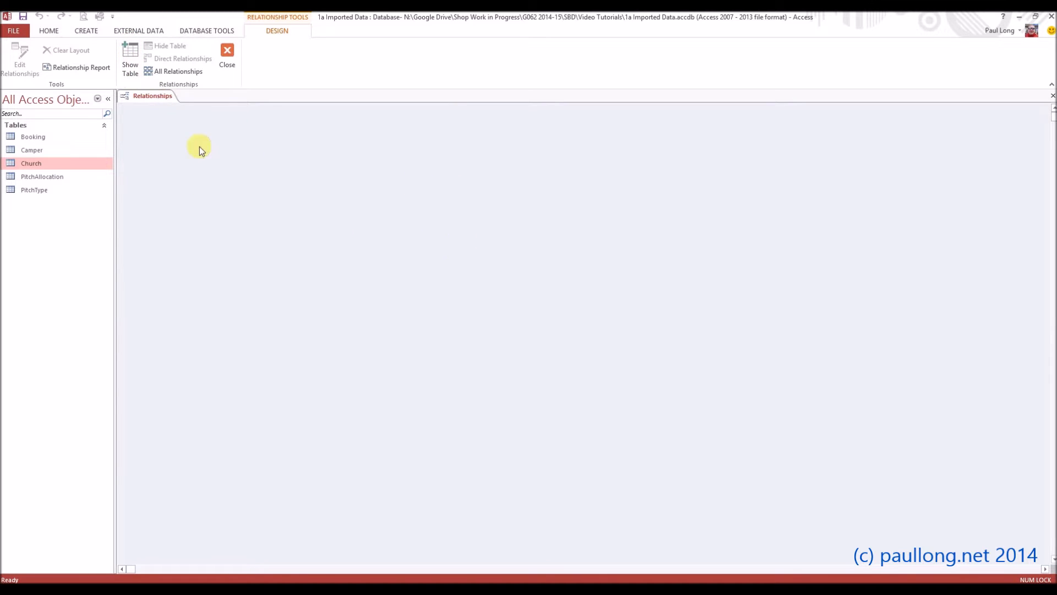
click(129, 65)
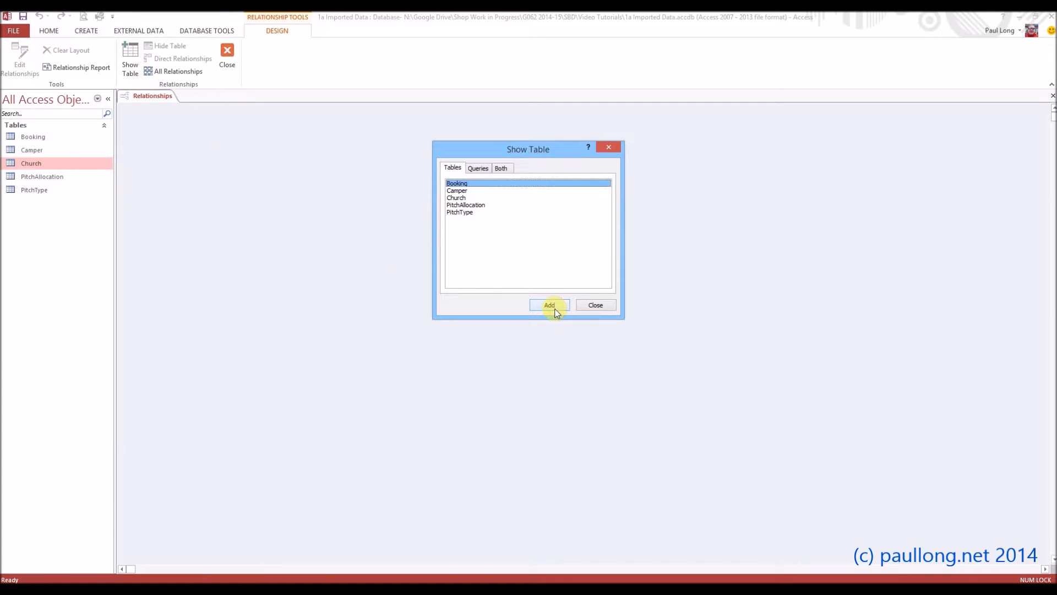
click(549, 305)
click(473, 190)
click(550, 304)
click(461, 197)
click(549, 305)
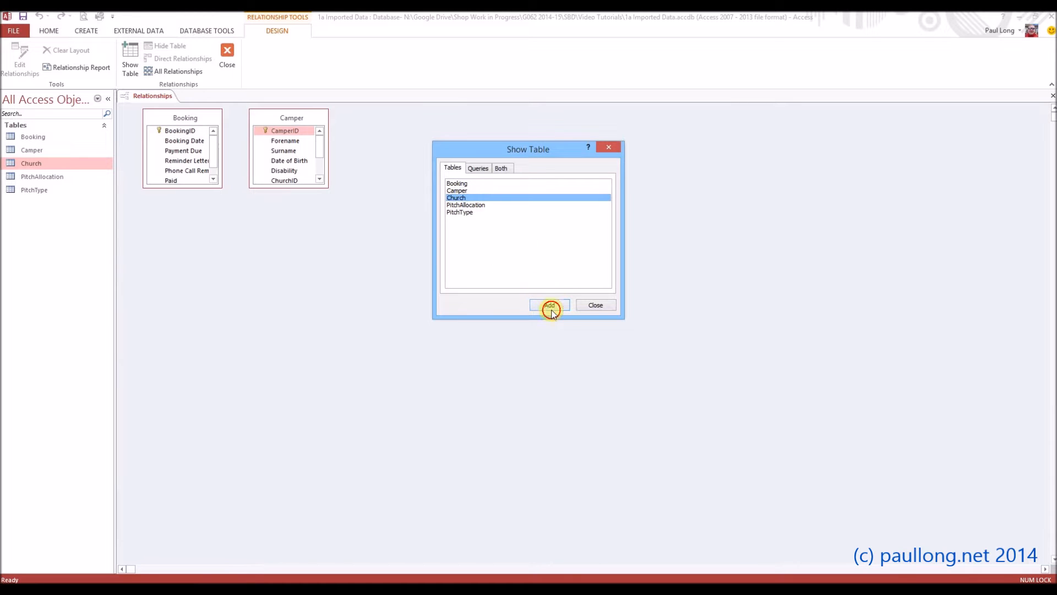
click(469, 205)
click(547, 305)
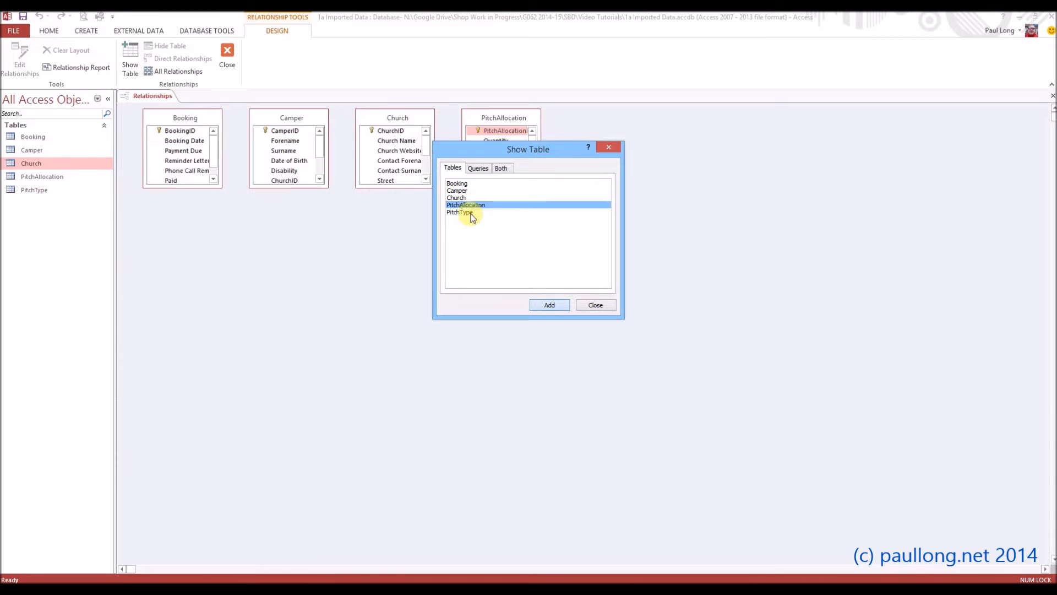
click(463, 212)
click(569, 309)
click(604, 307)
Enlarge all five table boxes in the relationships layout so every field name fits without scrolling
drag(645, 186, 666, 221)
drag(541, 189, 546, 209)
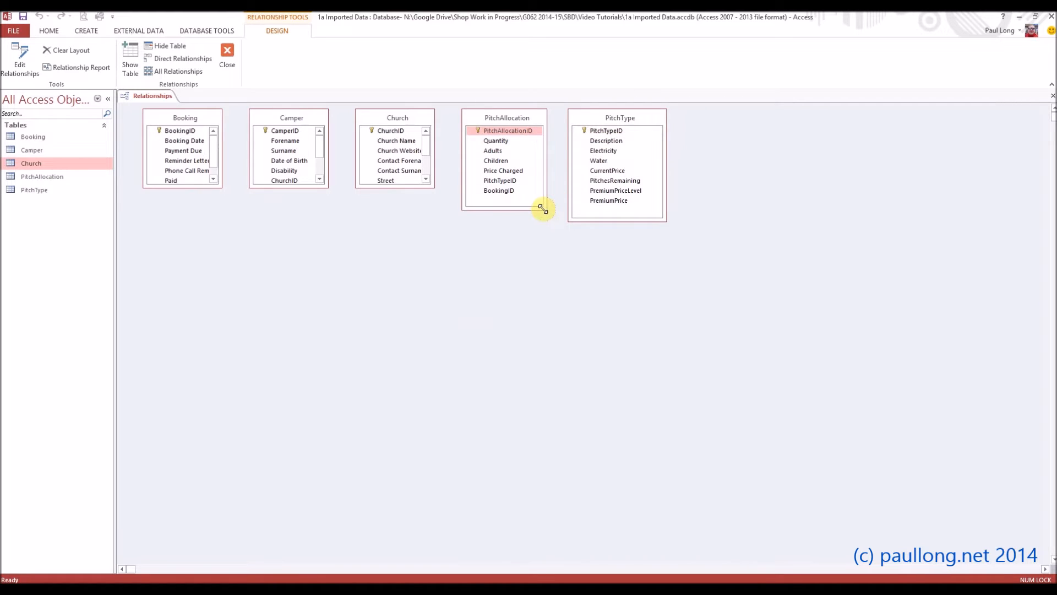
drag(430, 187, 461, 257)
drag(328, 188, 353, 263)
drag(221, 187, 231, 241)
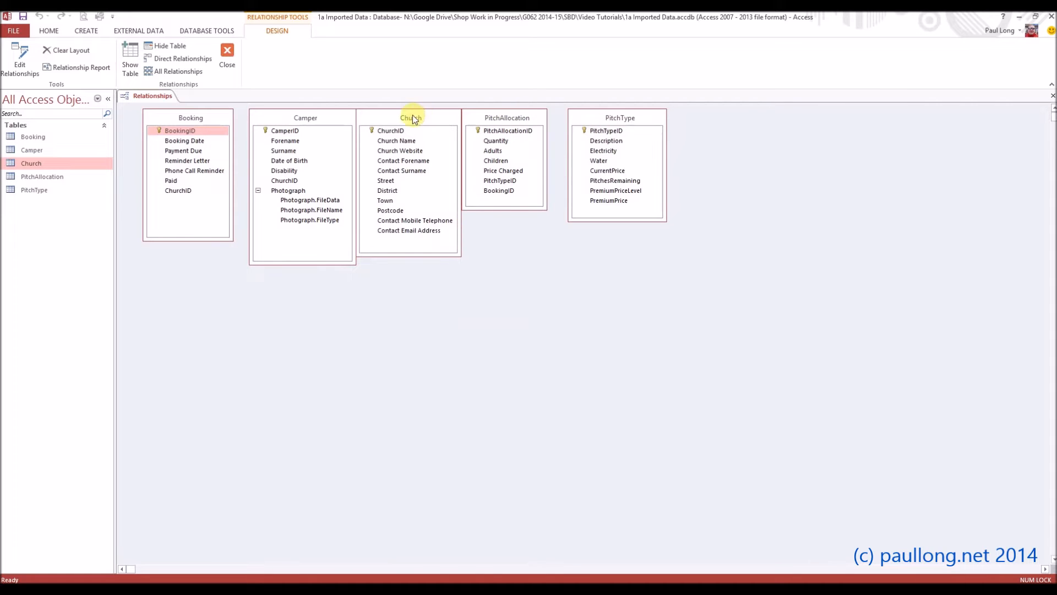
Spread out the table boxes, moving PitchAllocation beyond PitchType and placing Camper and Church side by side below
drag(529, 120, 802, 126)
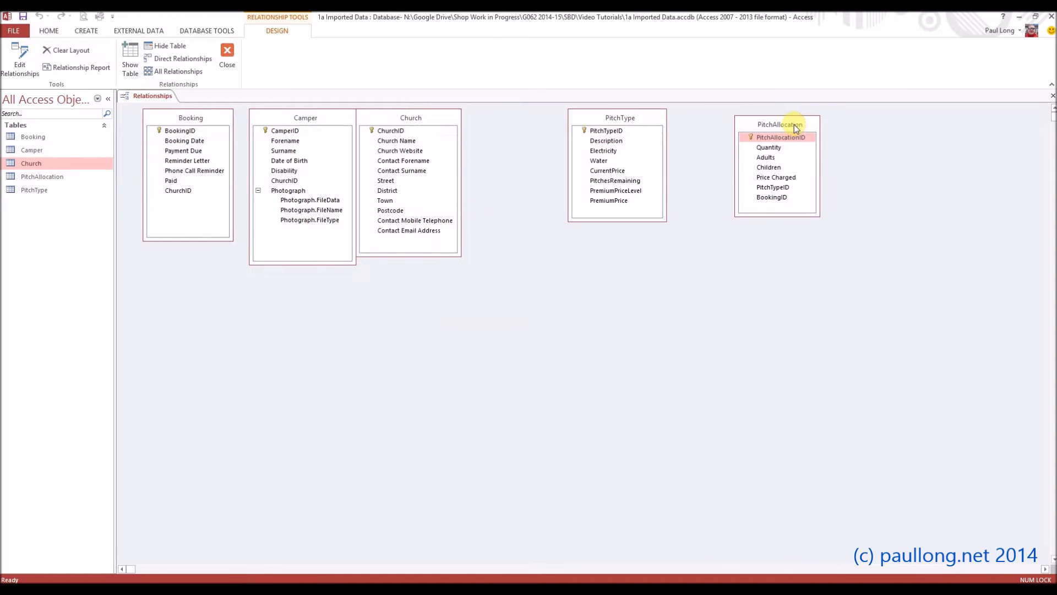
drag(393, 114, 599, 272)
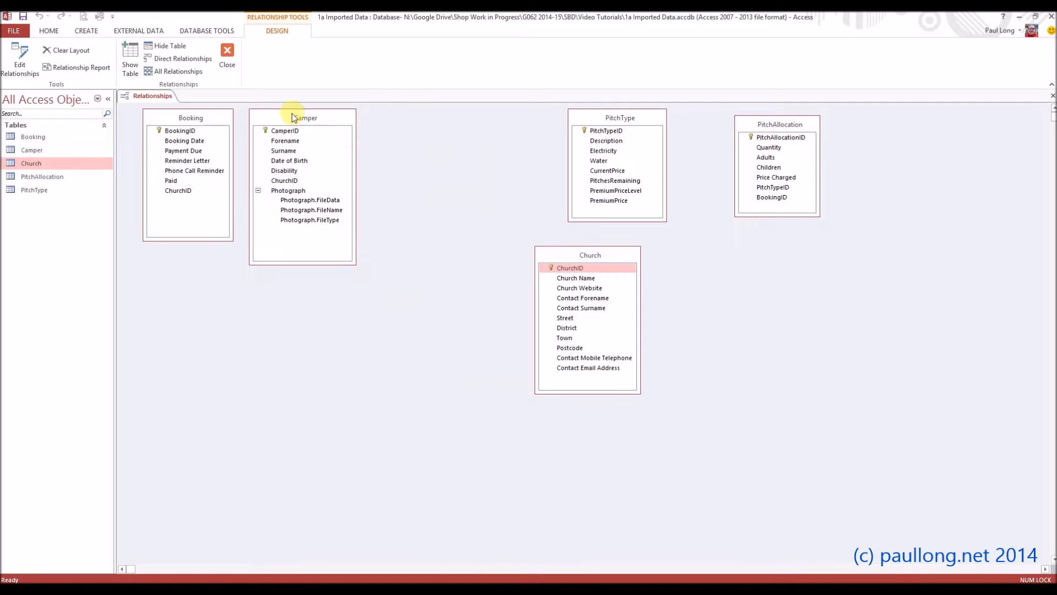
drag(296, 117, 430, 253)
Create a one-to-many relationship from Church to Camper on ChurchID with referential integrity enforced
click(418, 316)
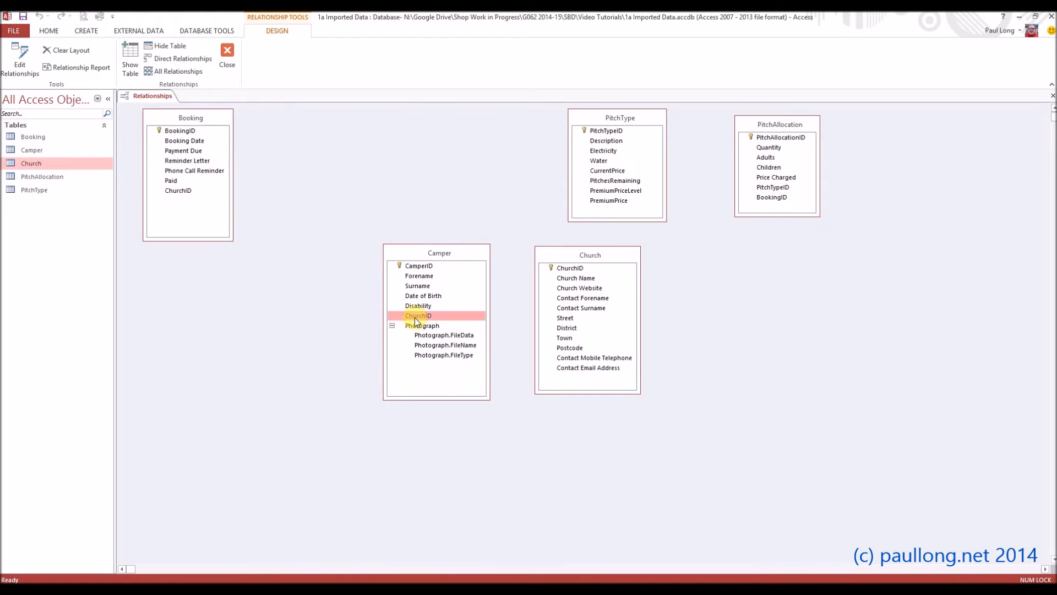
drag(415, 317, 575, 269)
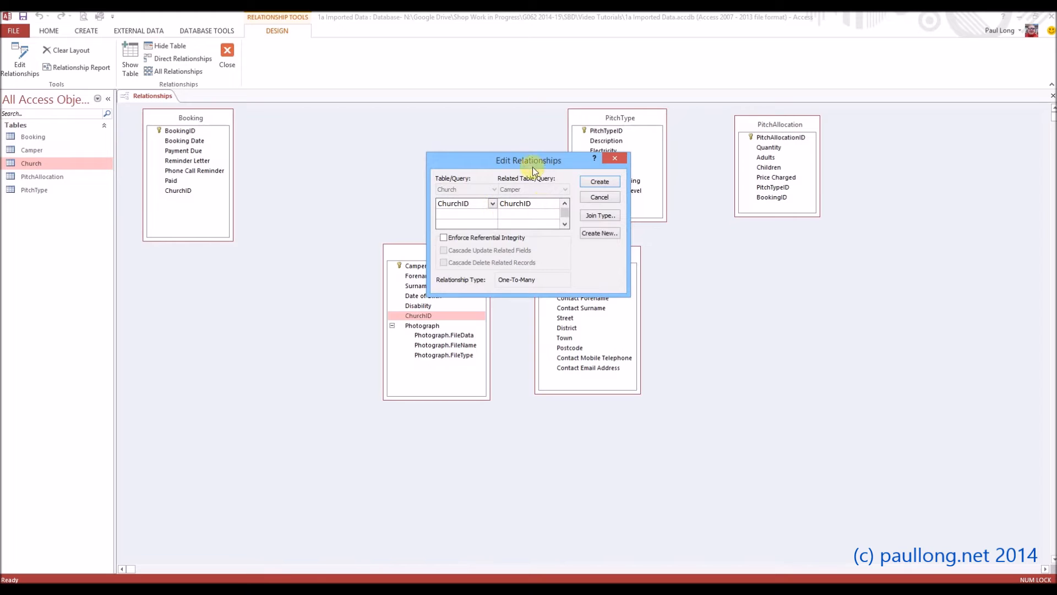
drag(530, 157, 416, 108)
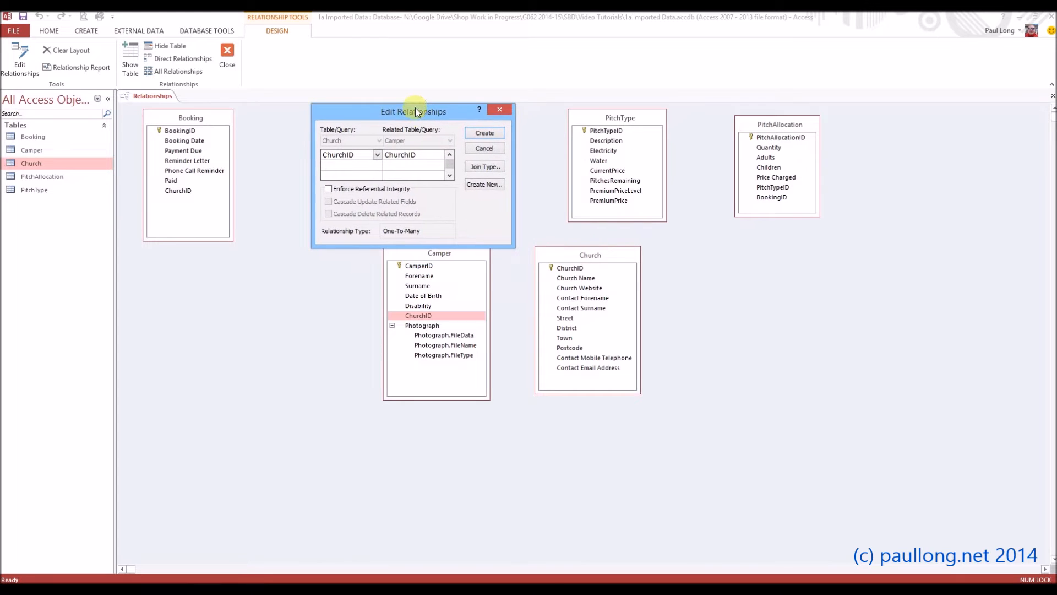
click(328, 189)
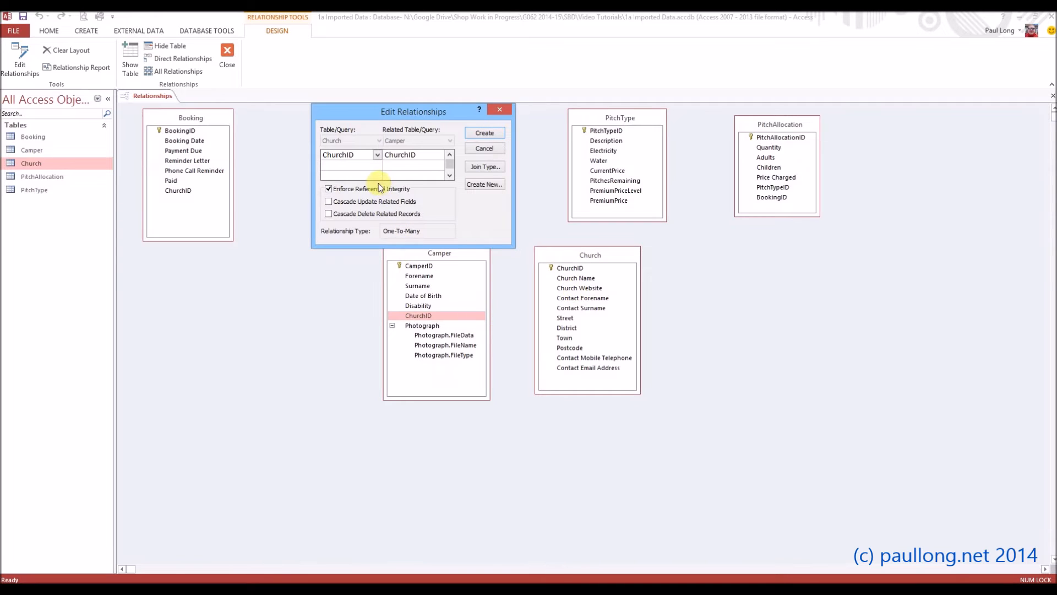
click(490, 131)
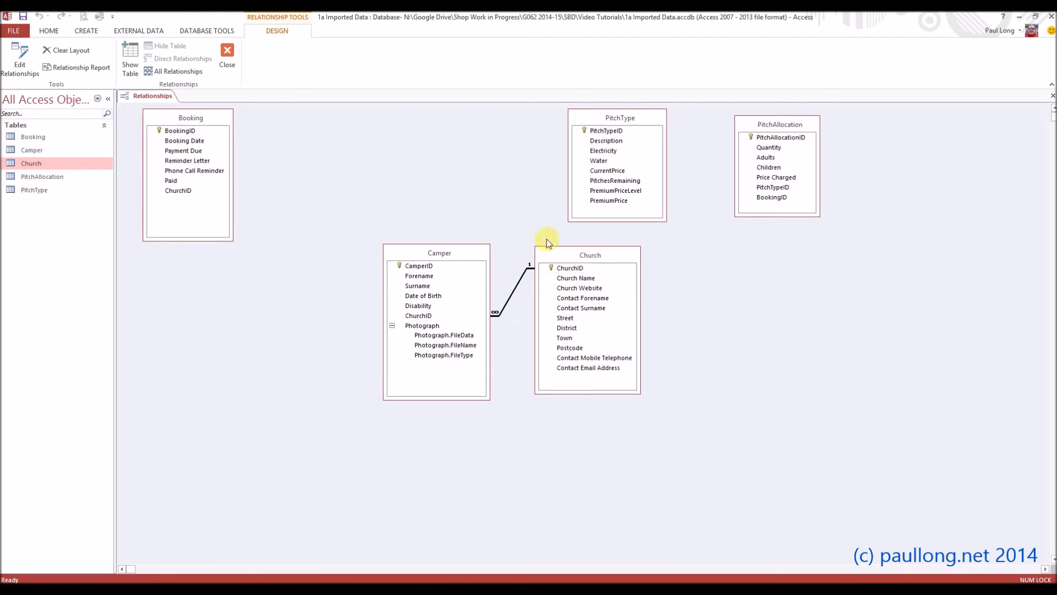
Move the Booking table beside Church and relate Church to Booking one-to-many on ChurchID, enforcing referential integrity
drag(199, 121, 737, 260)
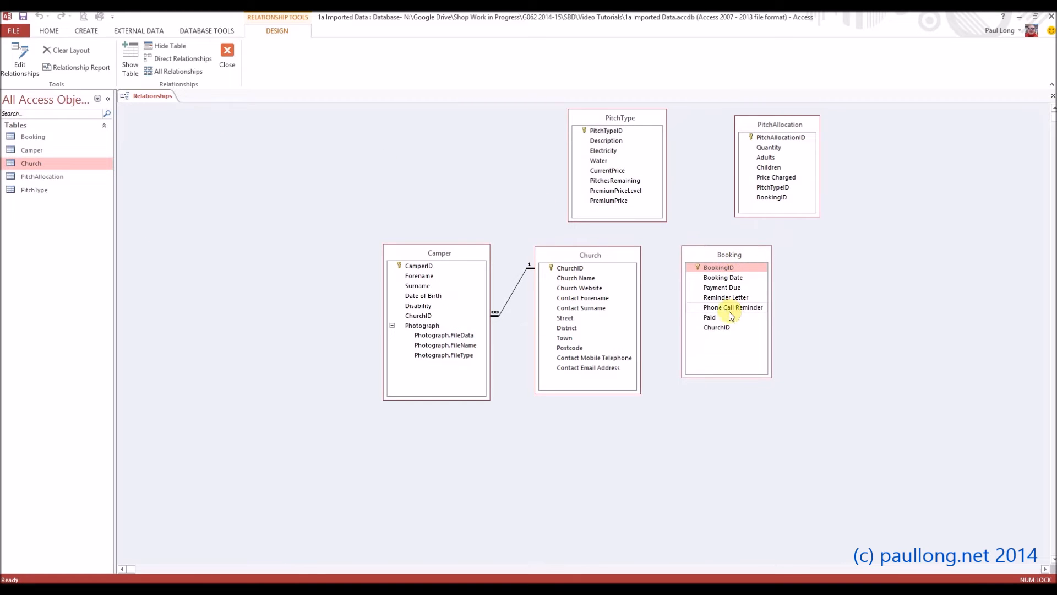
click(728, 327)
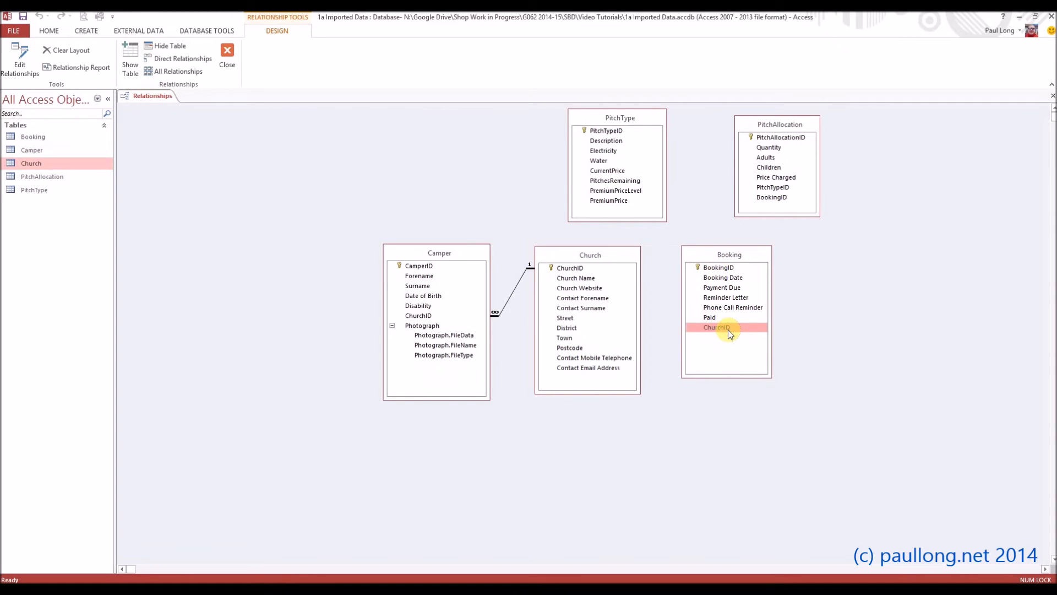
drag(728, 329, 573, 268)
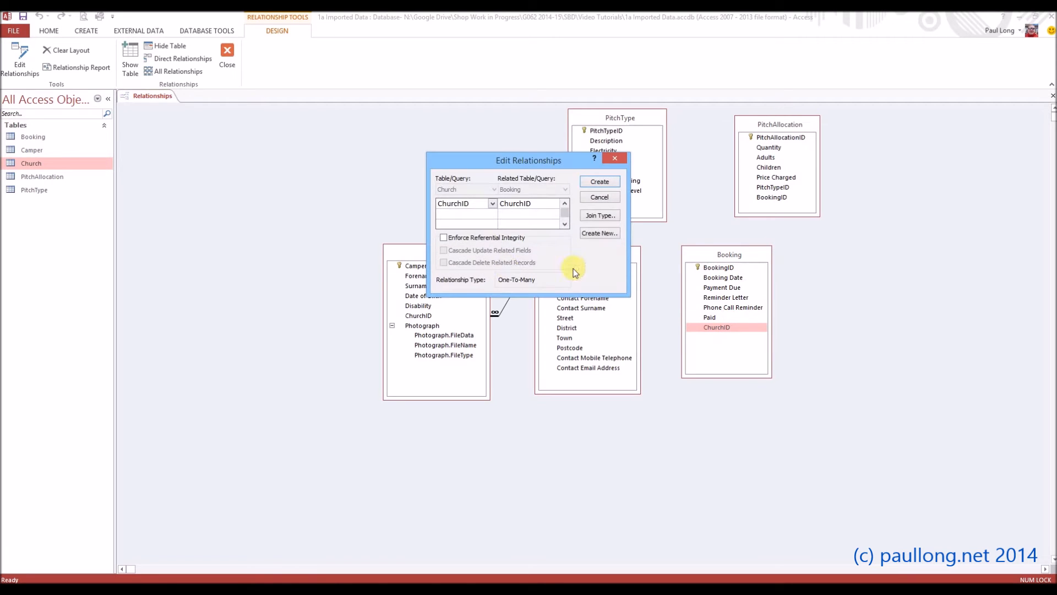
click(482, 237)
click(605, 182)
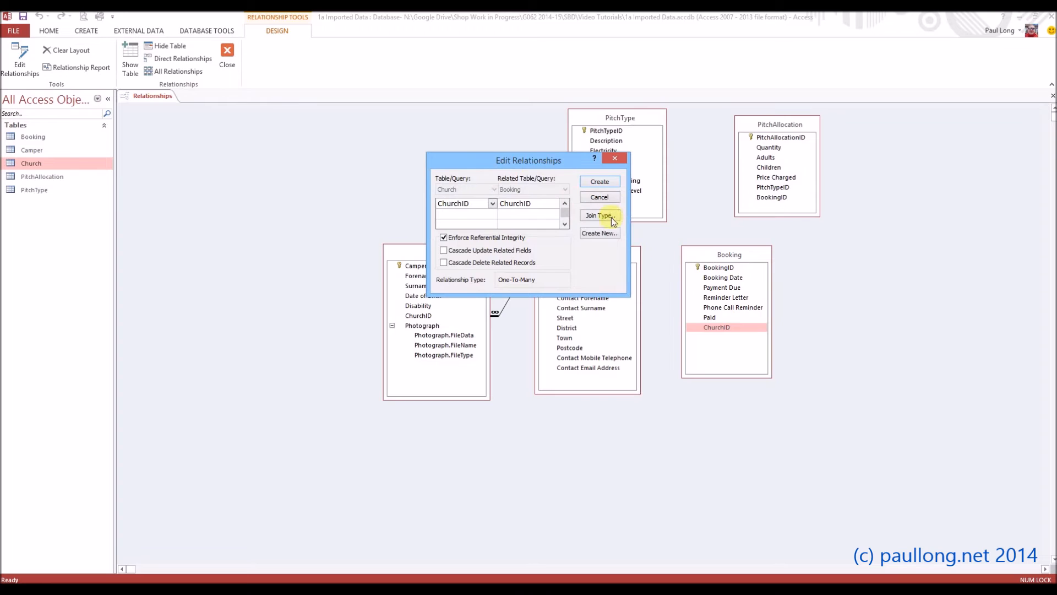
click(604, 183)
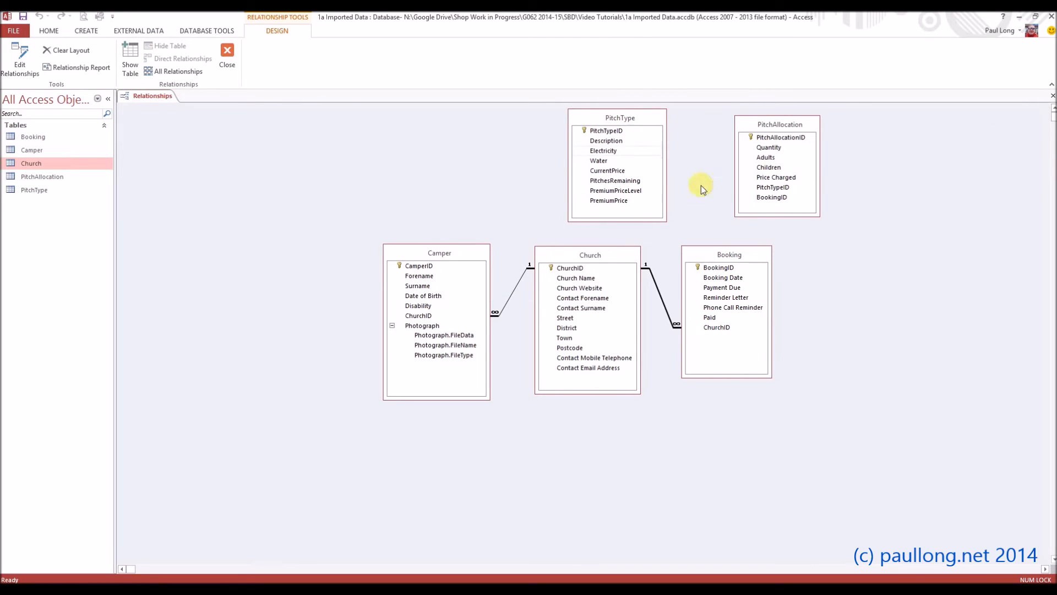
Place PitchAllocation beside Booking and relate Booking to PitchAllocation one-to-many on BookingID, enforcing referential integrity
drag(770, 128, 848, 250)
drag(848, 252, 851, 252)
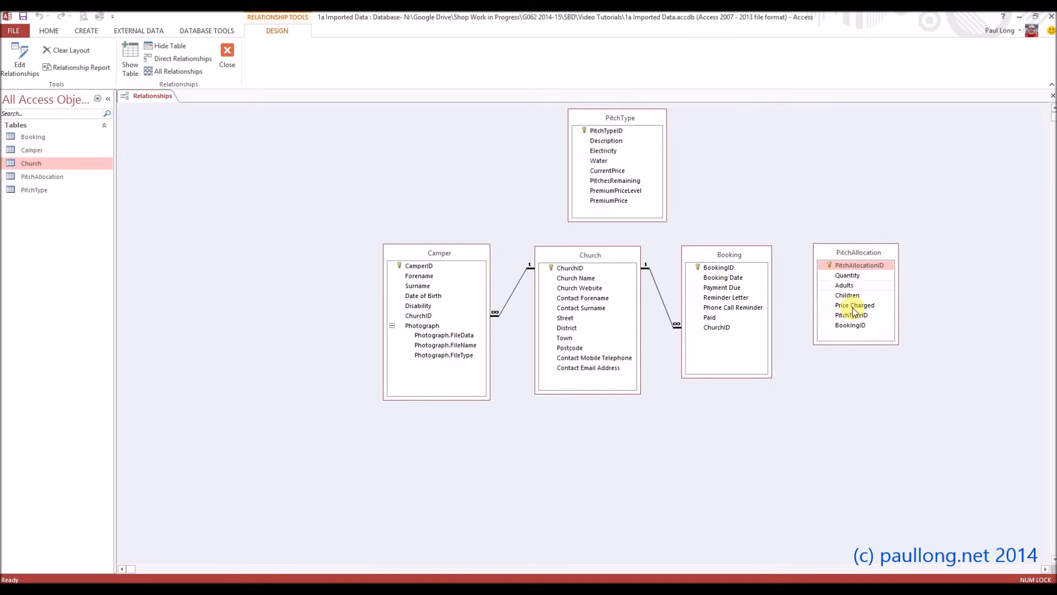
click(860, 325)
drag(863, 329, 724, 271)
click(455, 238)
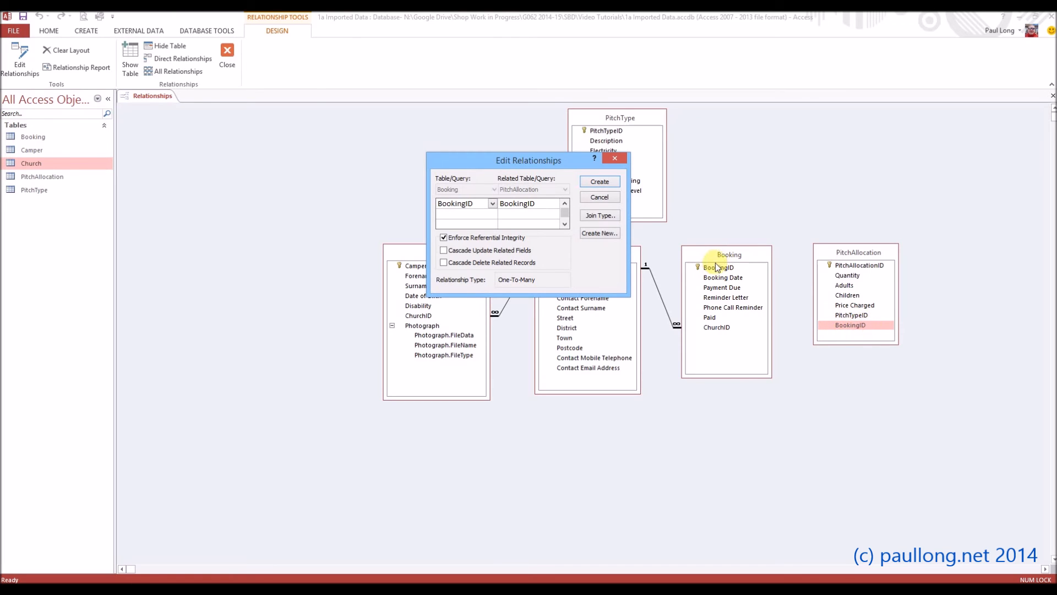
click(598, 181)
Place PitchType beside PitchAllocation and relate PitchType to PitchAllocation one-to-many on PitchTypeID, enforcing referential integrity
drag(613, 118, 988, 249)
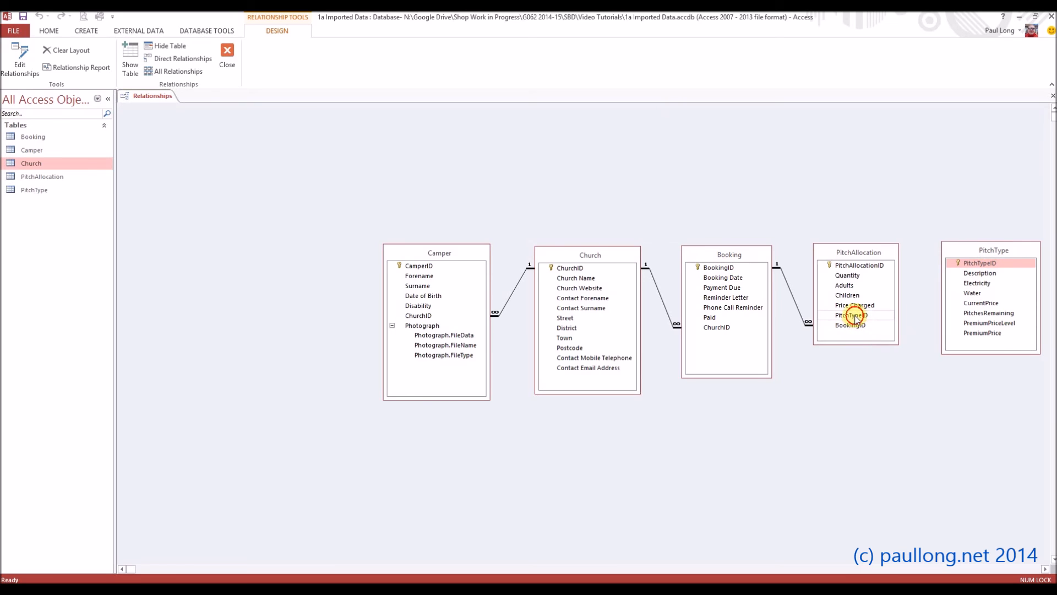
drag(853, 315, 985, 264)
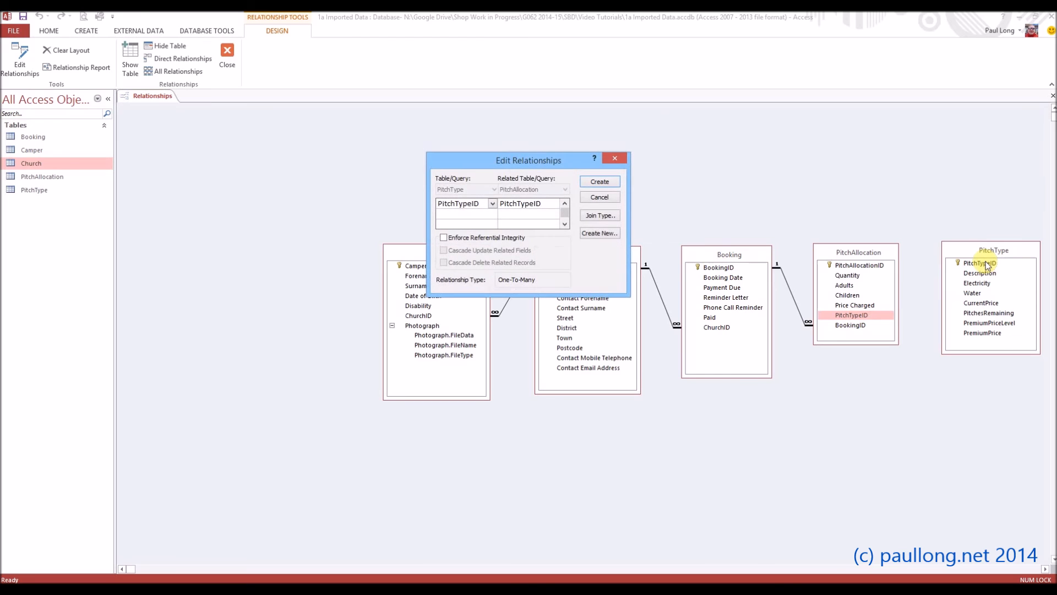
click(496, 239)
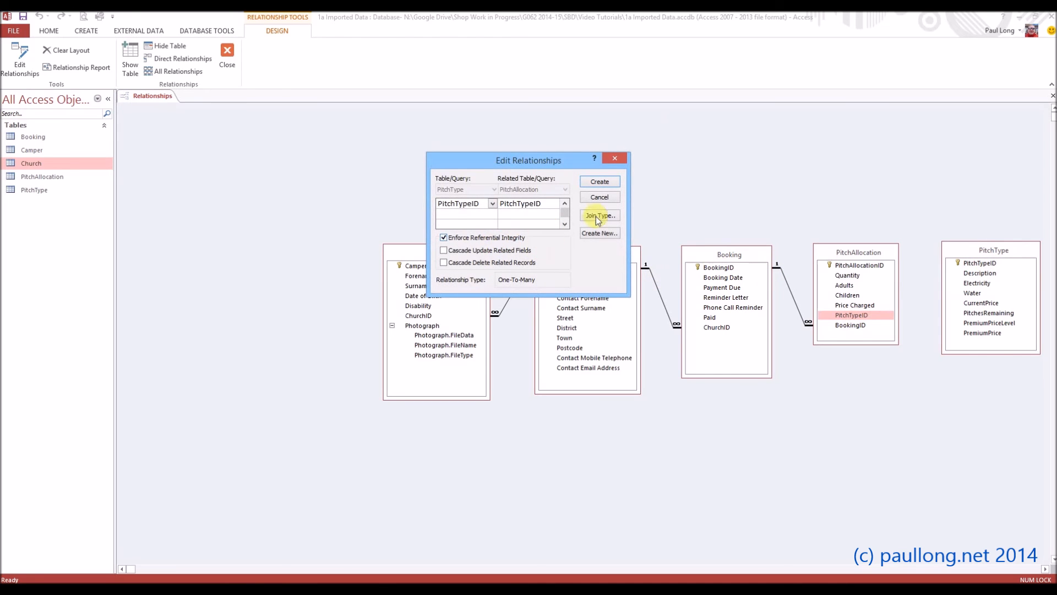
click(601, 184)
click(858, 448)
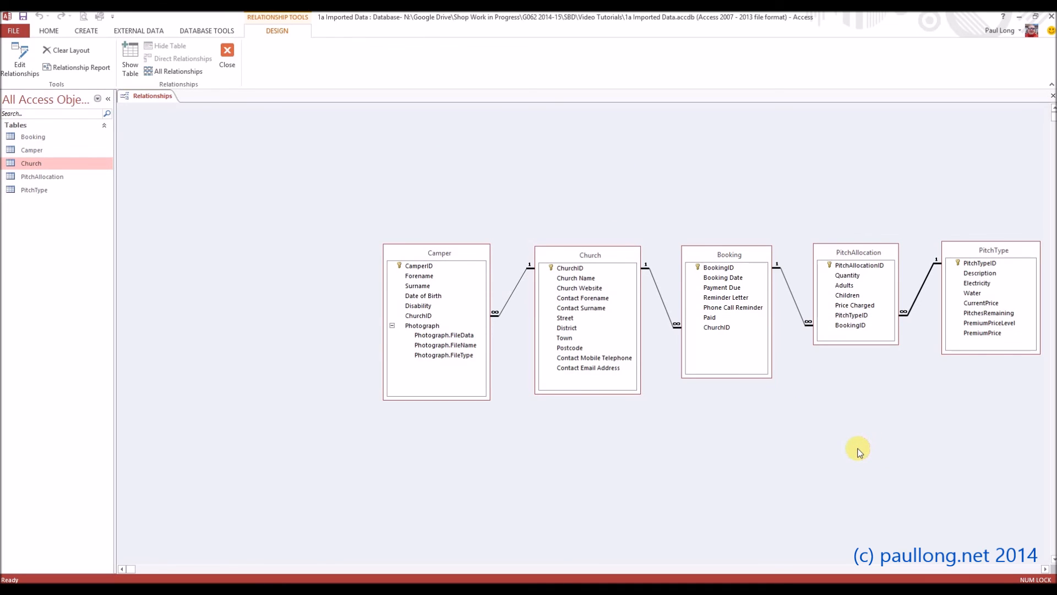